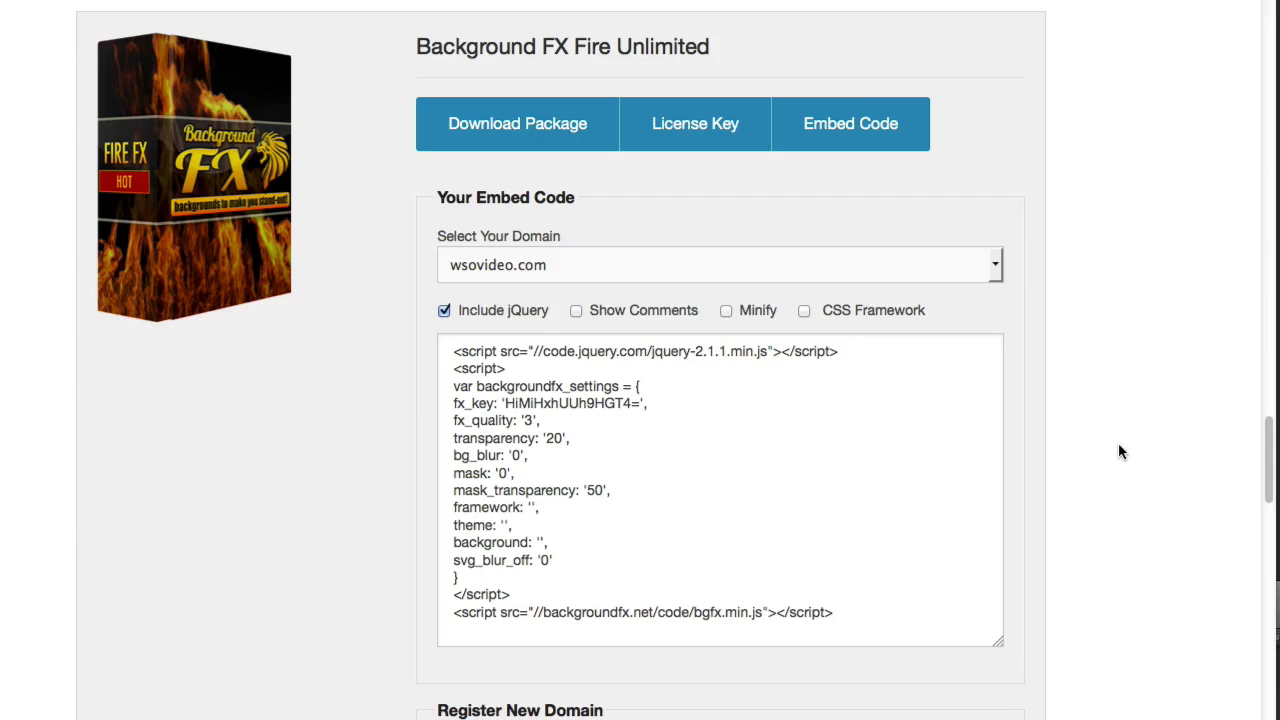
# Step: Copy the entire wsovideo.com embed script from the Background FX embed code box
pyautogui.click(484, 383)
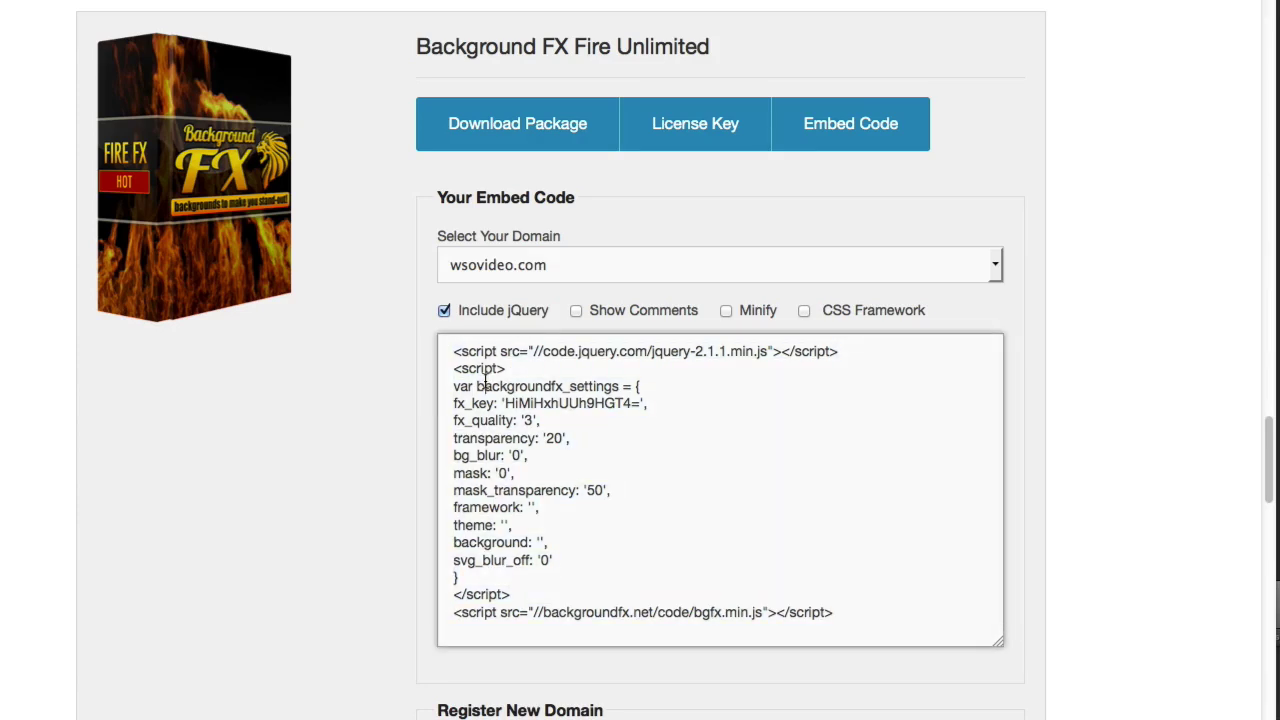
pyautogui.press('super+a')
pyautogui.rightClick(484, 385)
pyautogui.click(530, 468)
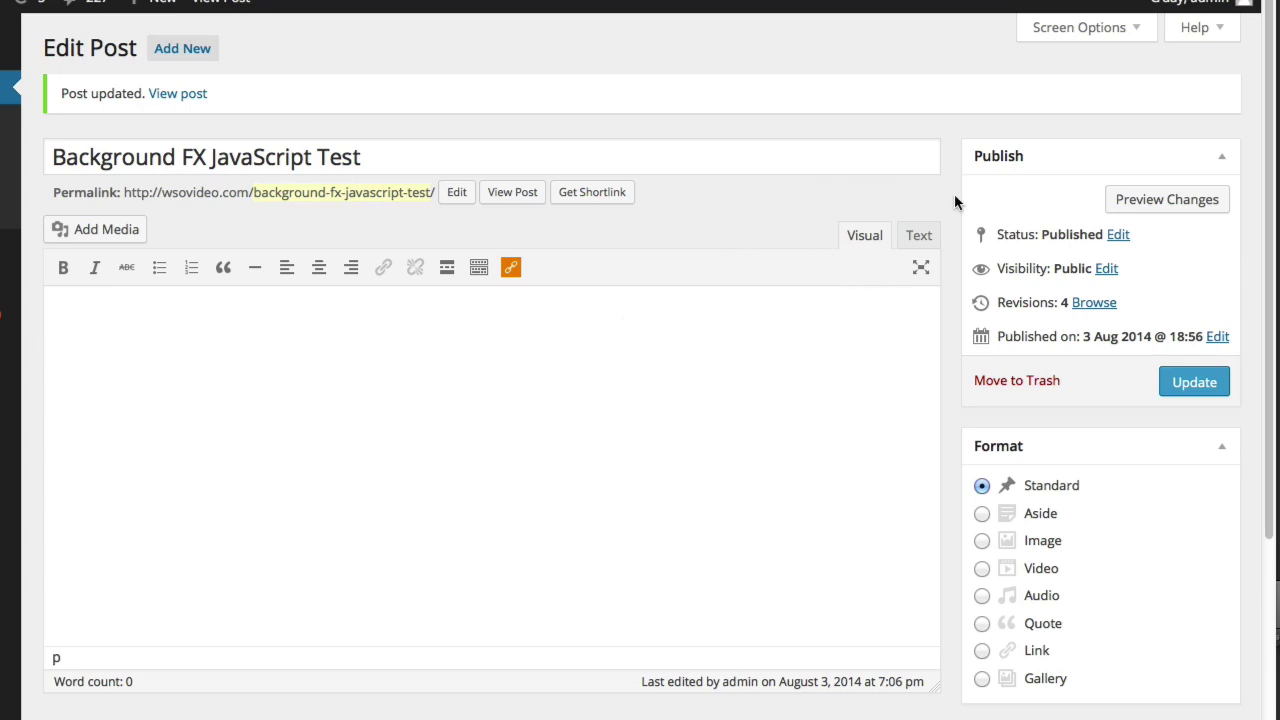
# Step: Paste the Background FX embed script into the post body in the Text (HTML) editor
pyautogui.click(920, 236)
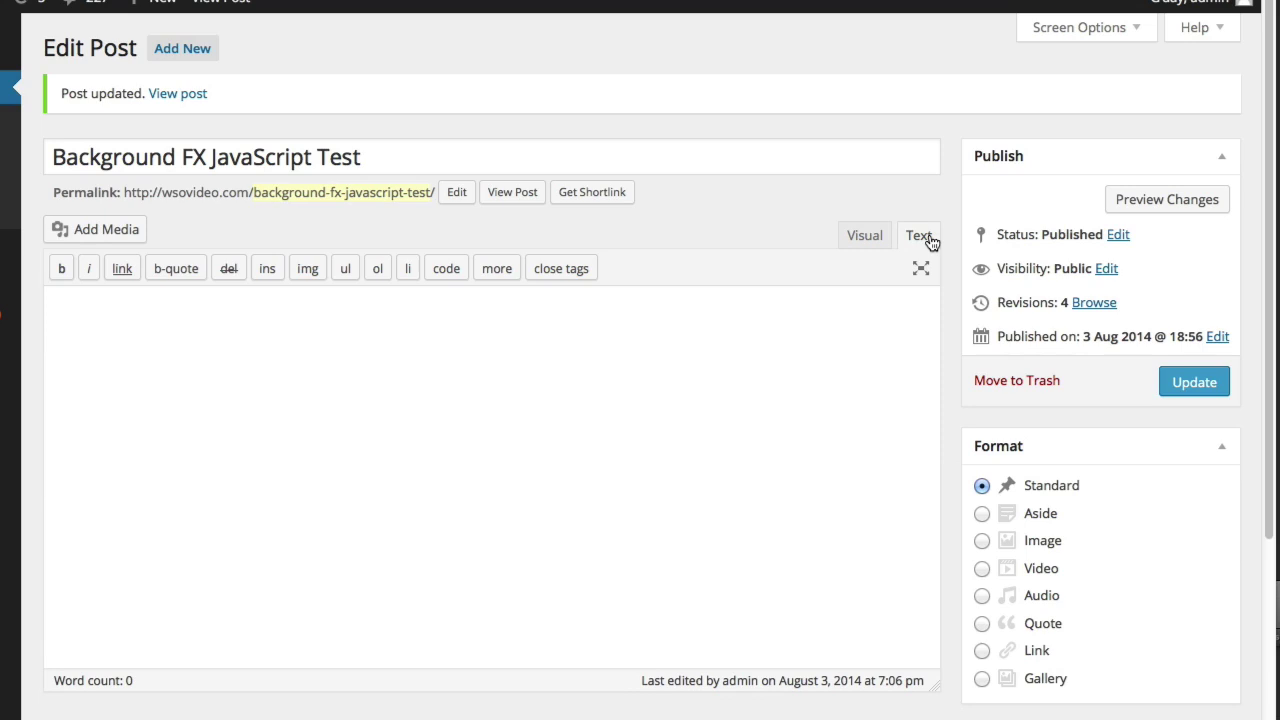
pyautogui.rightClick(358, 389)
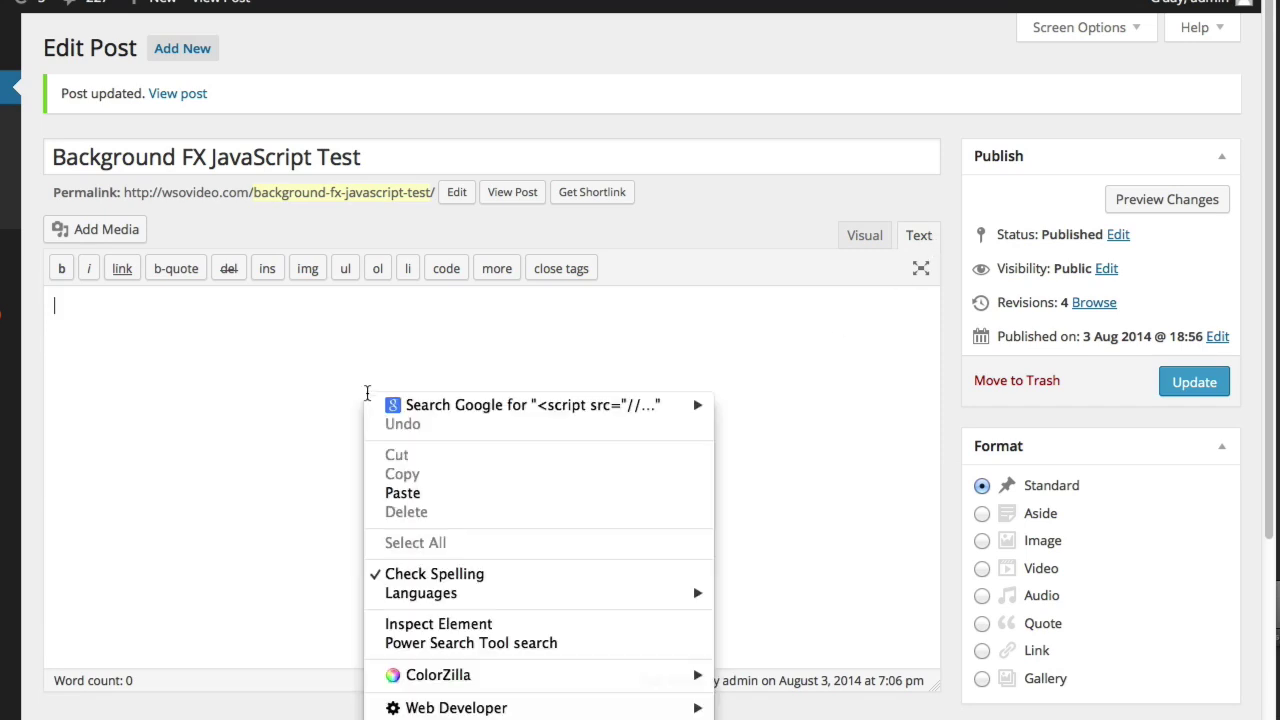
pyautogui.click(449, 492)
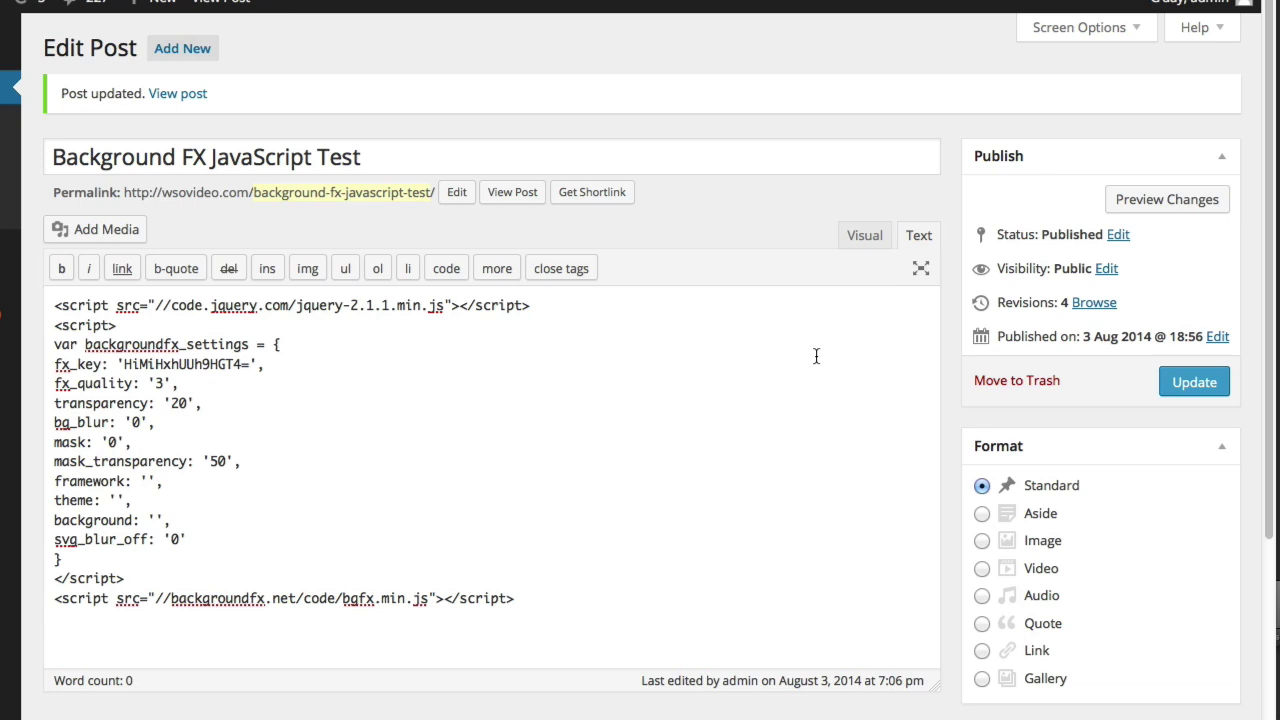
# Step: Update the post and return to the Text view to check the reformatted script
pyautogui.click(1201, 389)
pyautogui.click(923, 241)
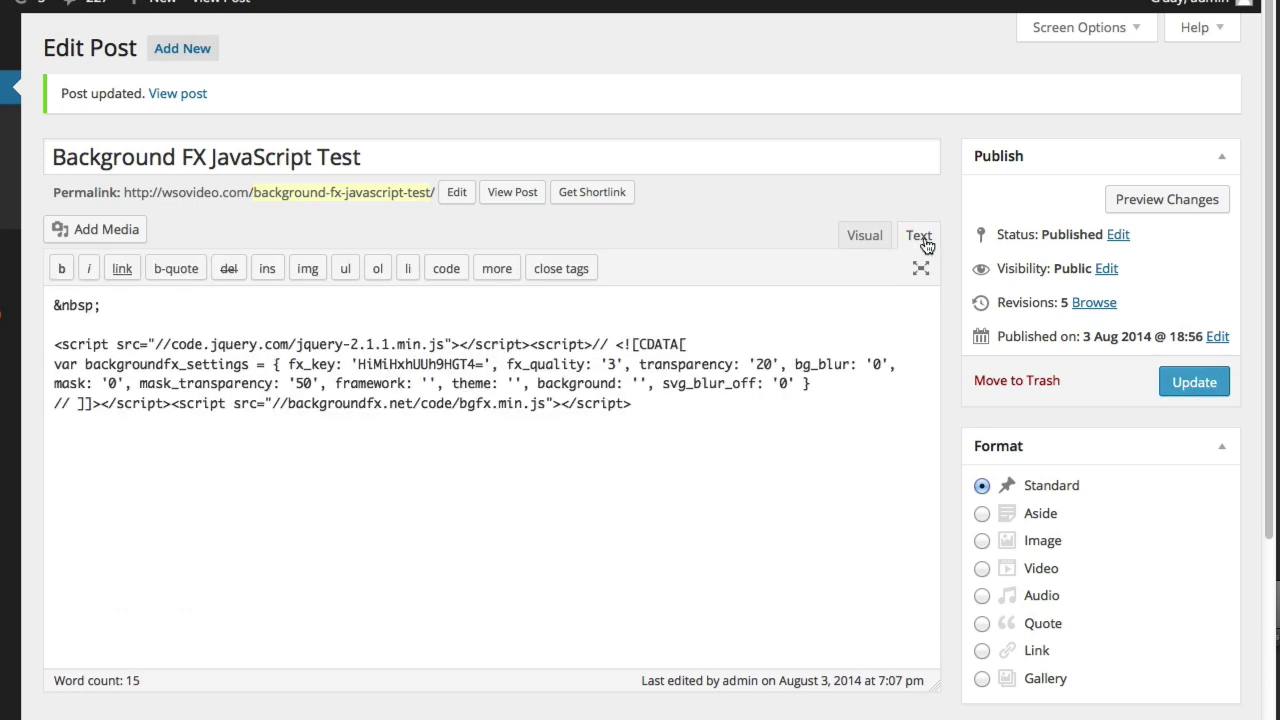
pyautogui.click(699, 412)
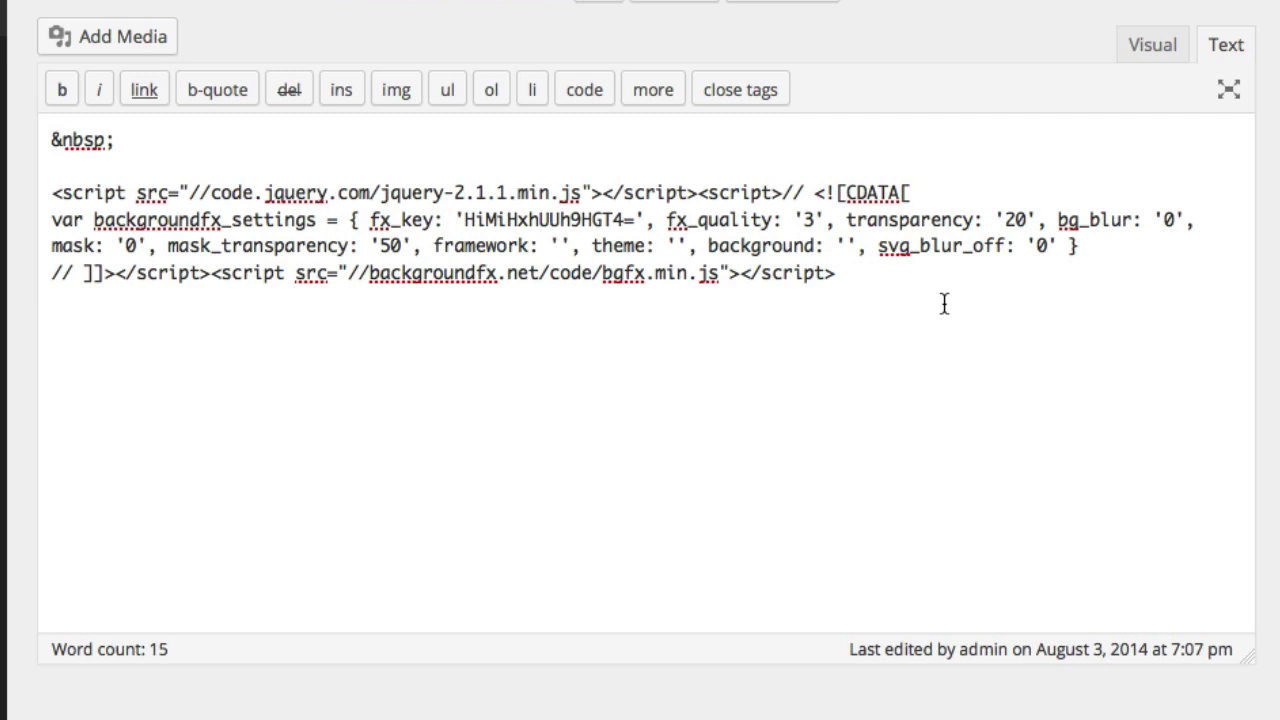
# Step: Delete the four-line script block and the leftover &nbsp; so the post body is empty
pyautogui.moveTo(711, 425); pyautogui.dragTo(56, 324)
pyautogui.click(115, 146)
pyautogui.moveTo(871, 270); pyautogui.dragTo(37, 171)
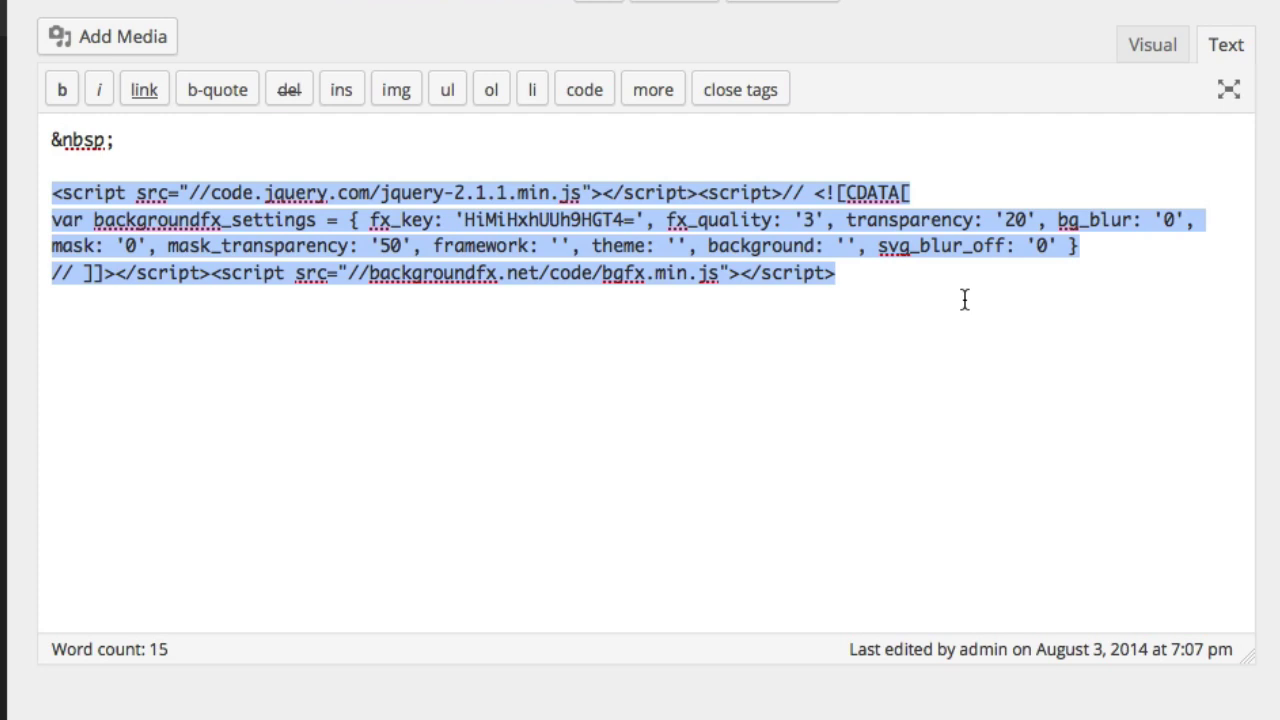
pyautogui.press('BackSpace')
pyautogui.moveTo(116, 140); pyautogui.dragTo(34, 131)
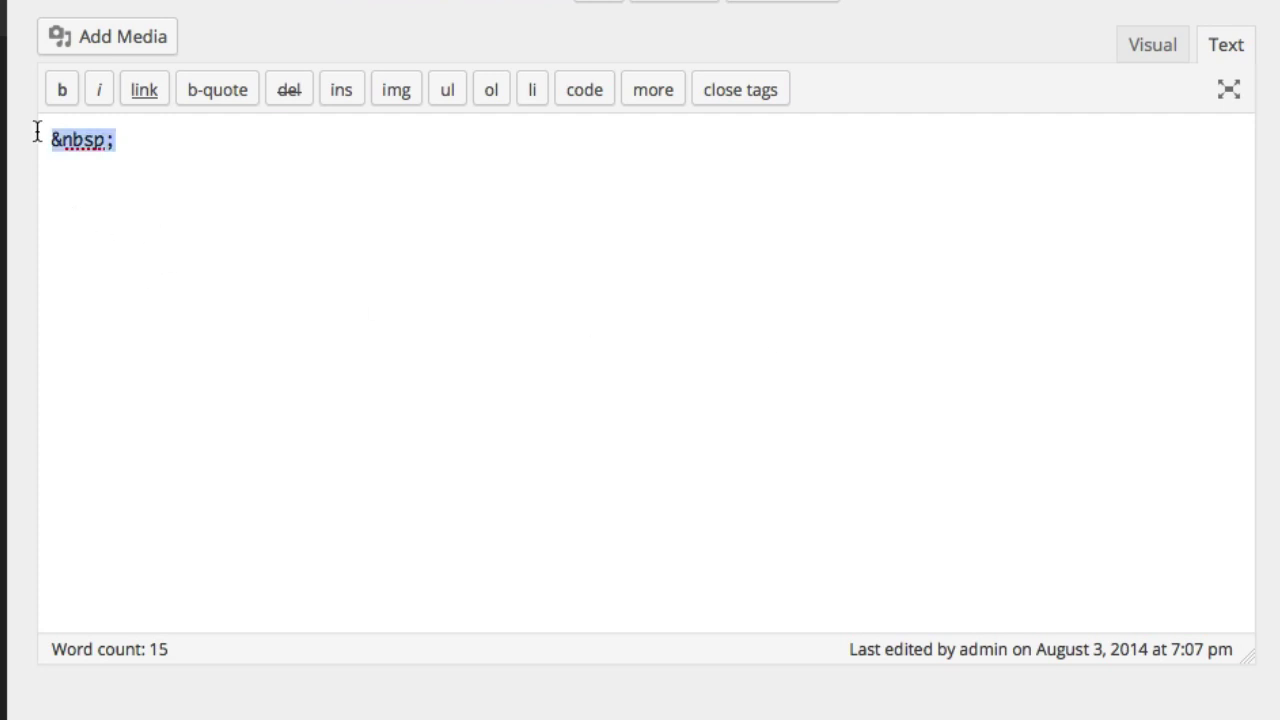
pyautogui.press('BackSpace')
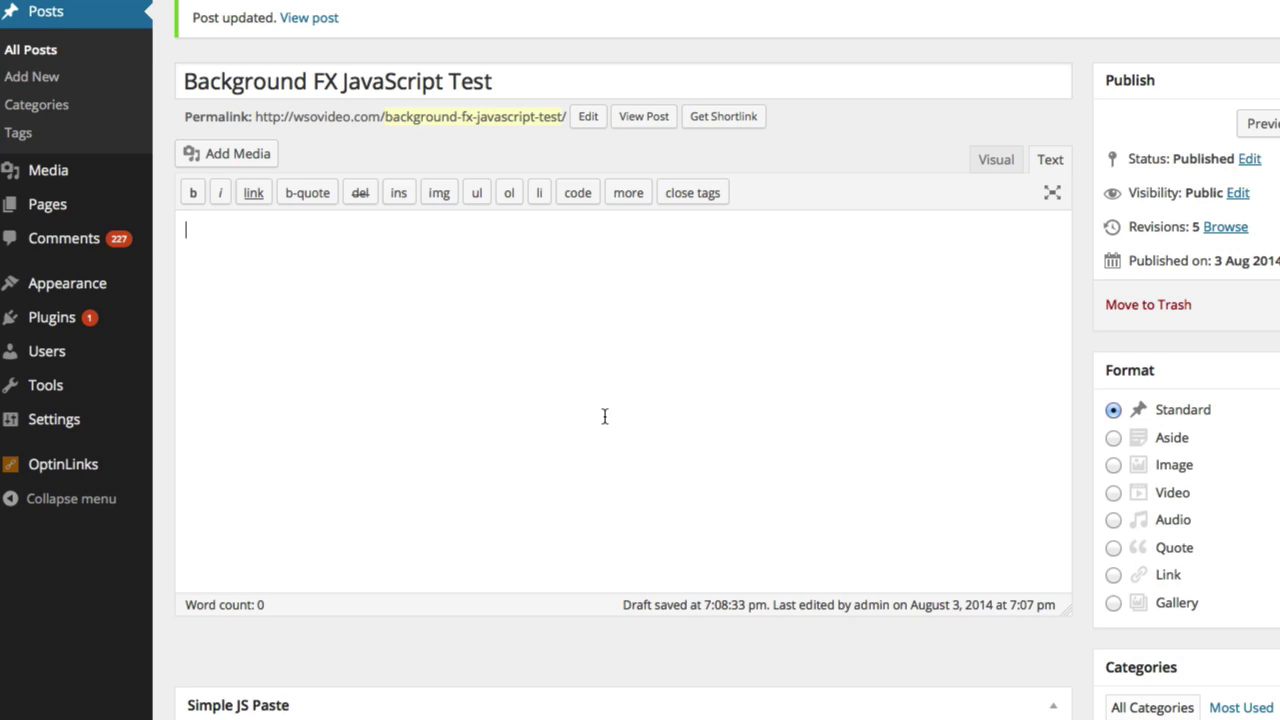
# Step: Paste the Background FX embed script into the post's Simple JS Paste JavaScript Snippet box
pyautogui.scroll(-5, 560, 434)
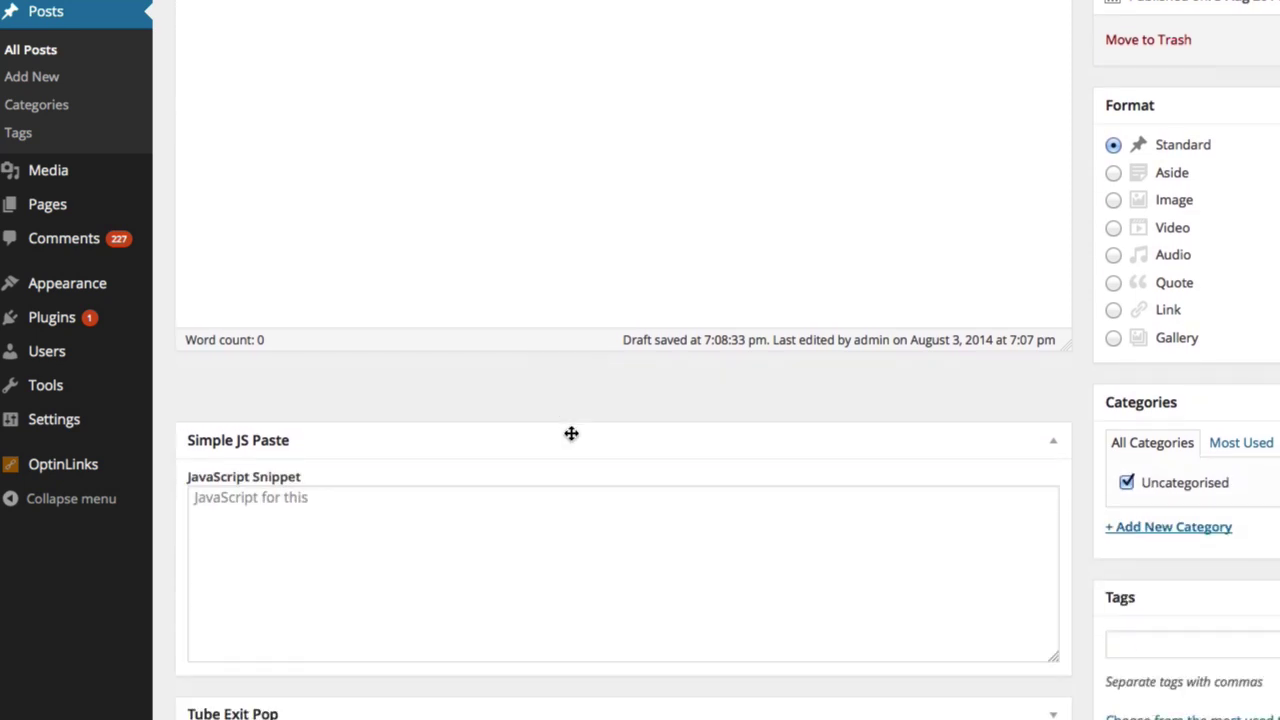
pyautogui.scroll(-2, 569, 434)
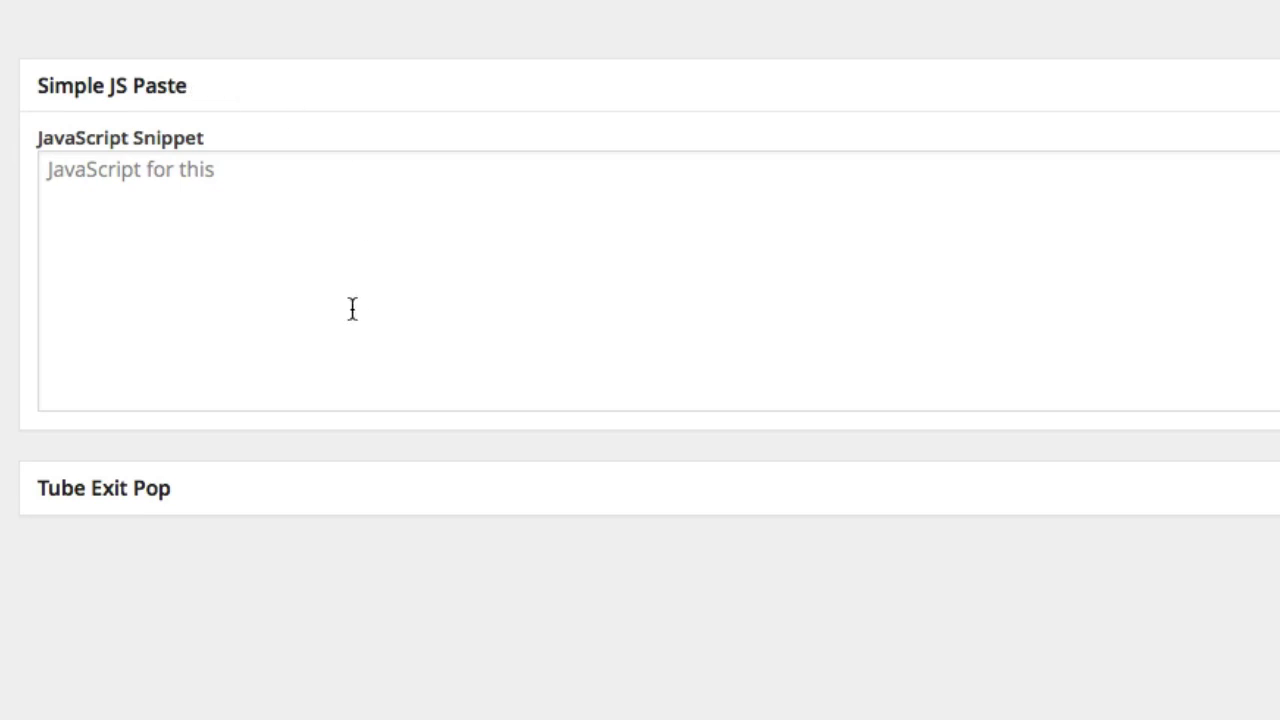
pyautogui.click(240, 197)
pyautogui.press('super+v')
pyautogui.scroll(5, 331, 257)
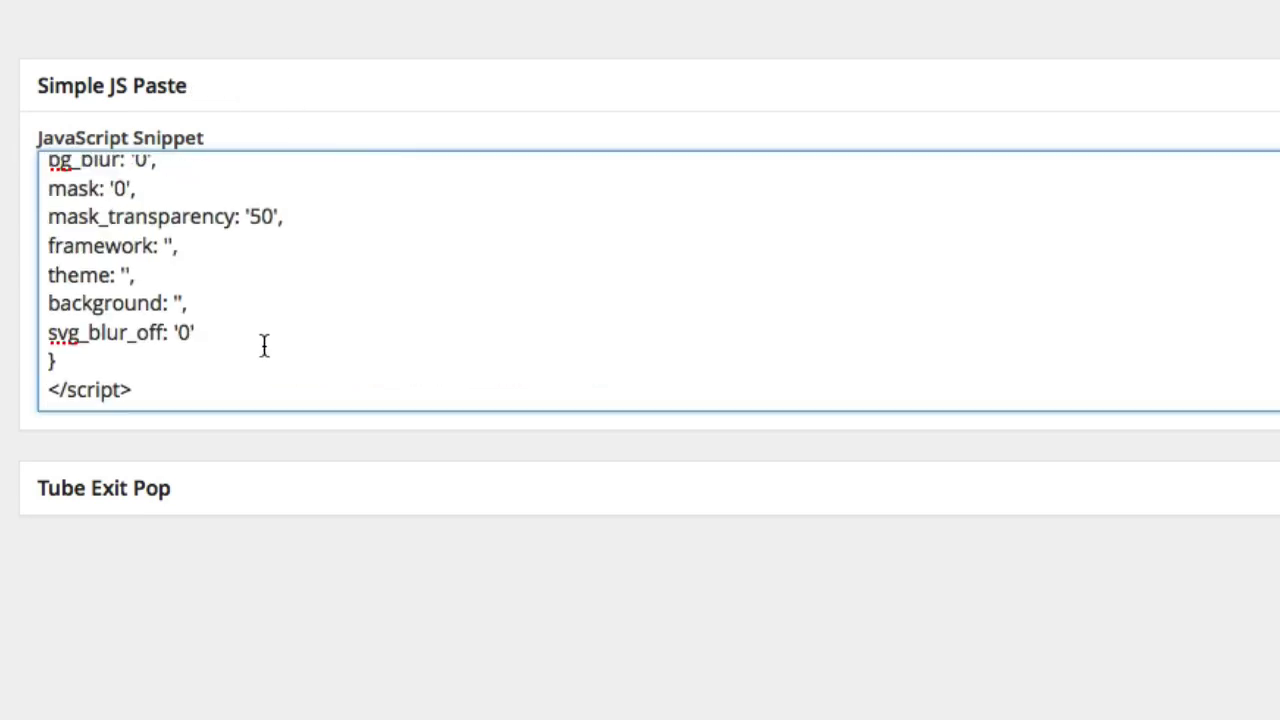
pyautogui.scroll(10, 723, 394)
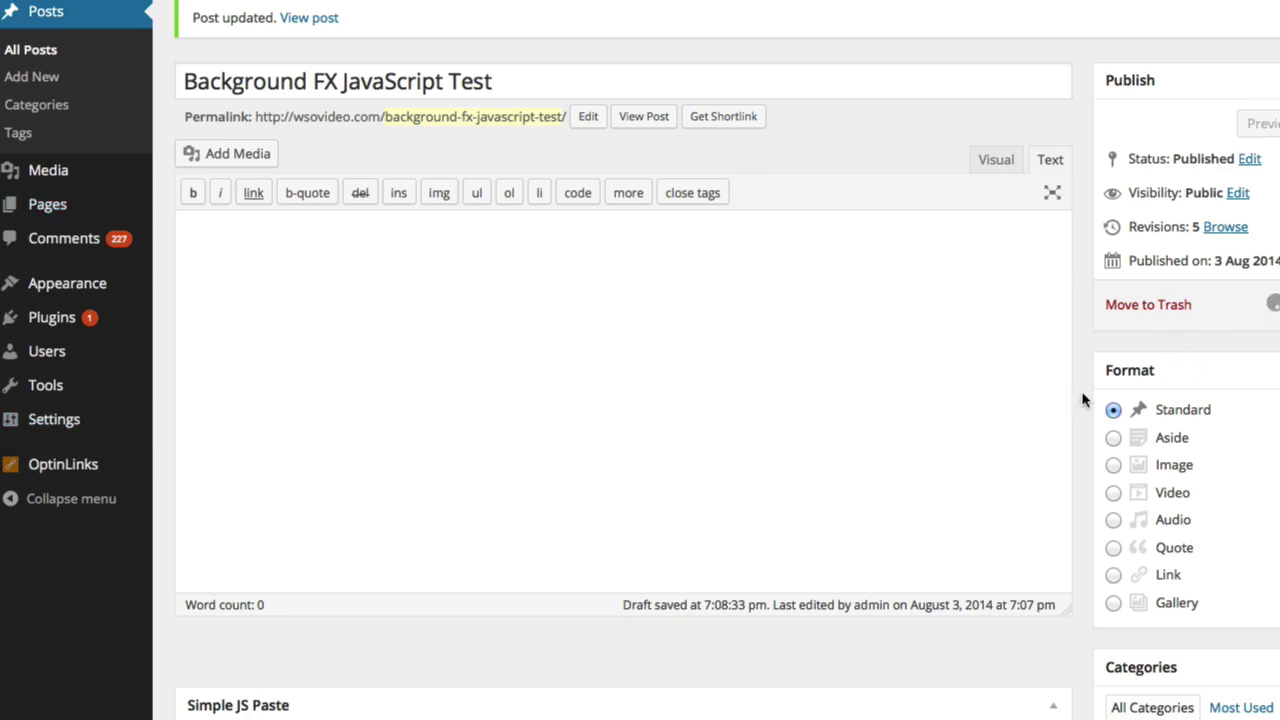
pyautogui.scroll(-5, 449, 380)
pyautogui.scroll(-1, 449, 380)
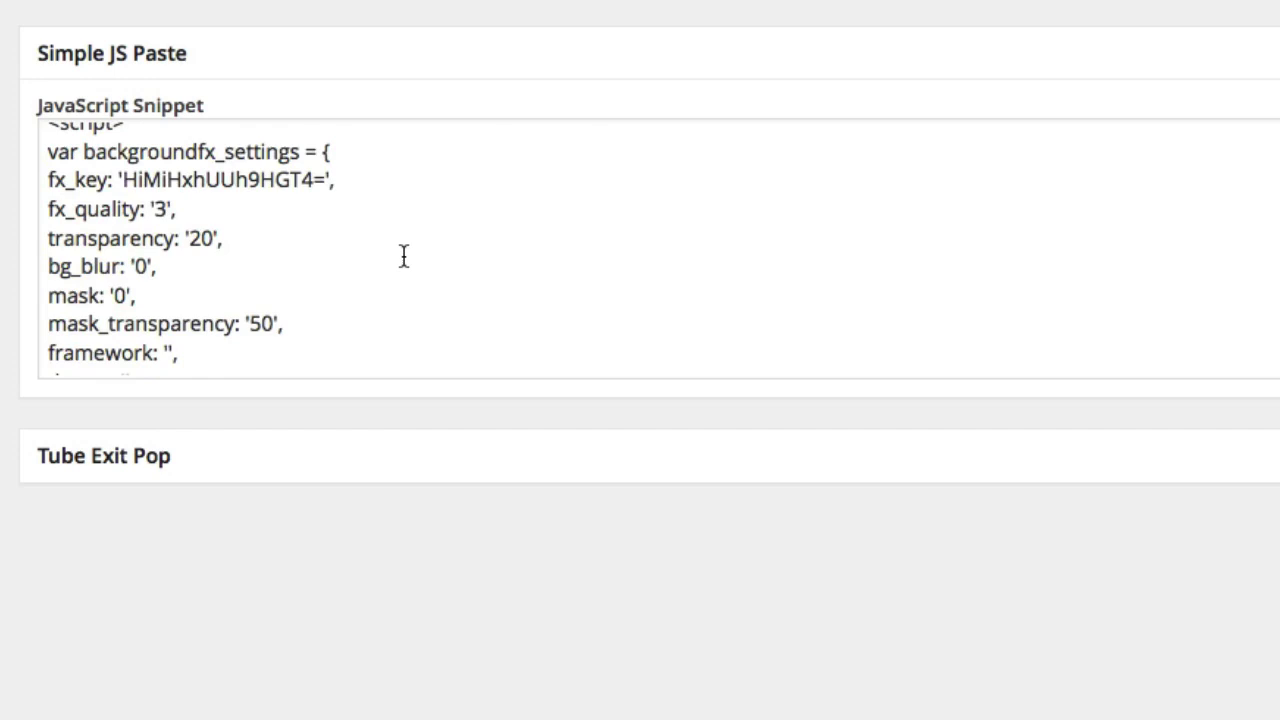
pyautogui.scroll(1, 449, 380)
pyautogui.scroll(5, 494, 11)
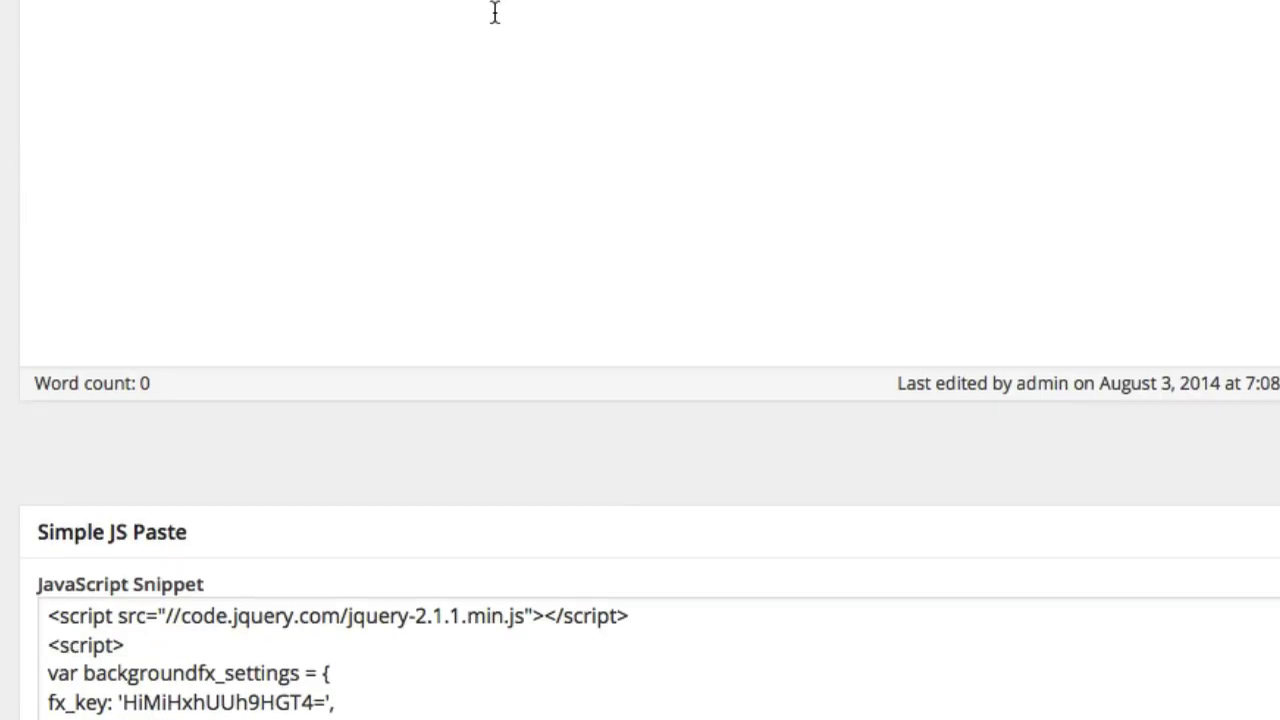
pyautogui.scroll(5, 620, 309)
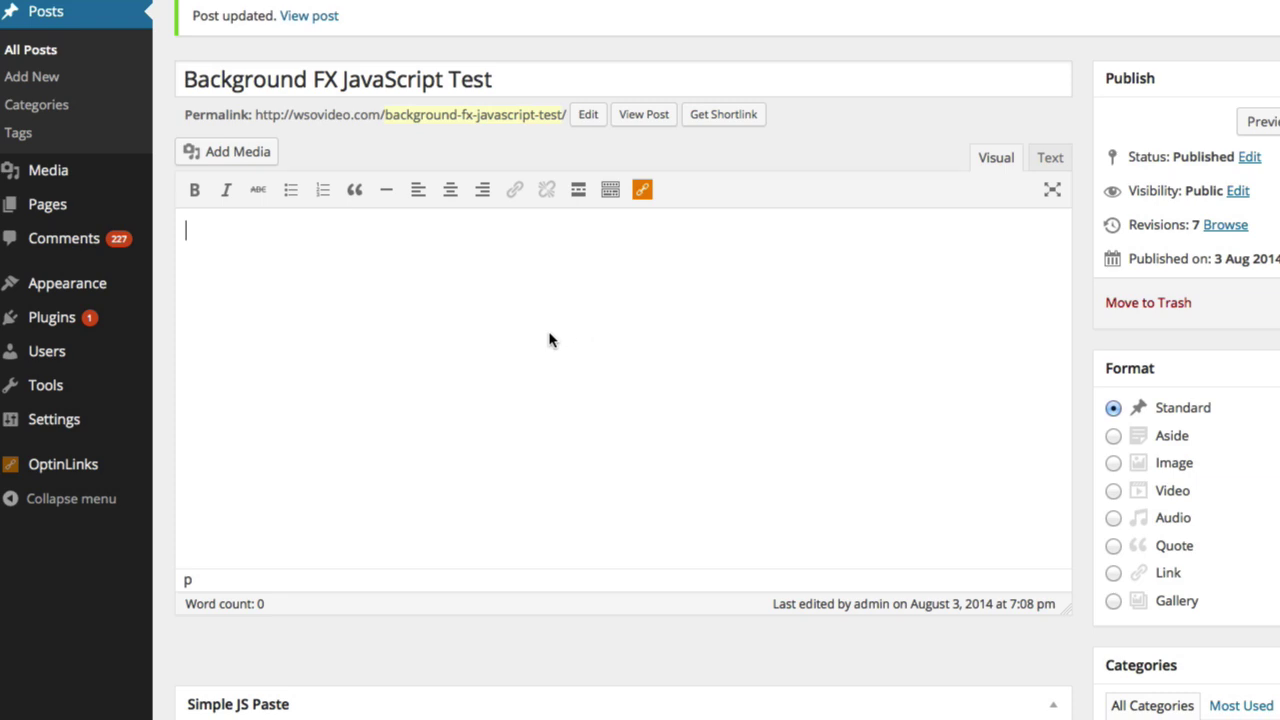
pyautogui.scroll(-1, 550, 300)
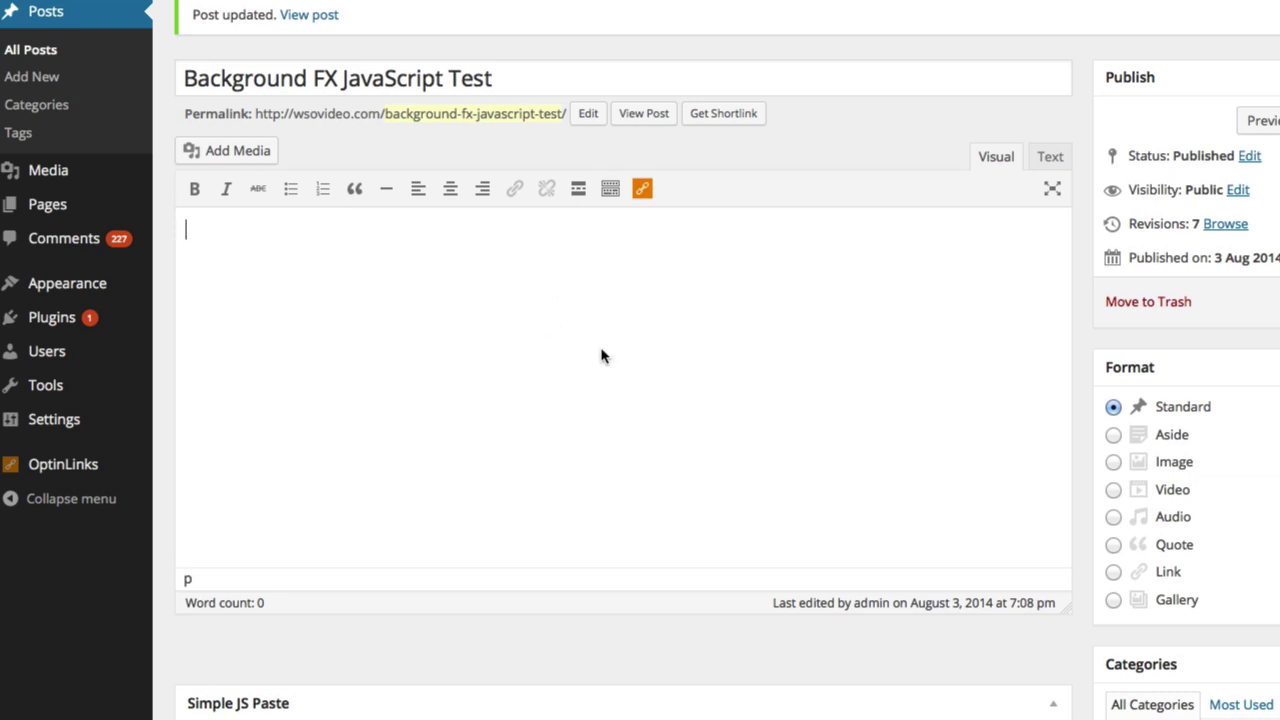
pyautogui.scroll(-5, 631, 337)
pyautogui.scroll(5, 614, 306)
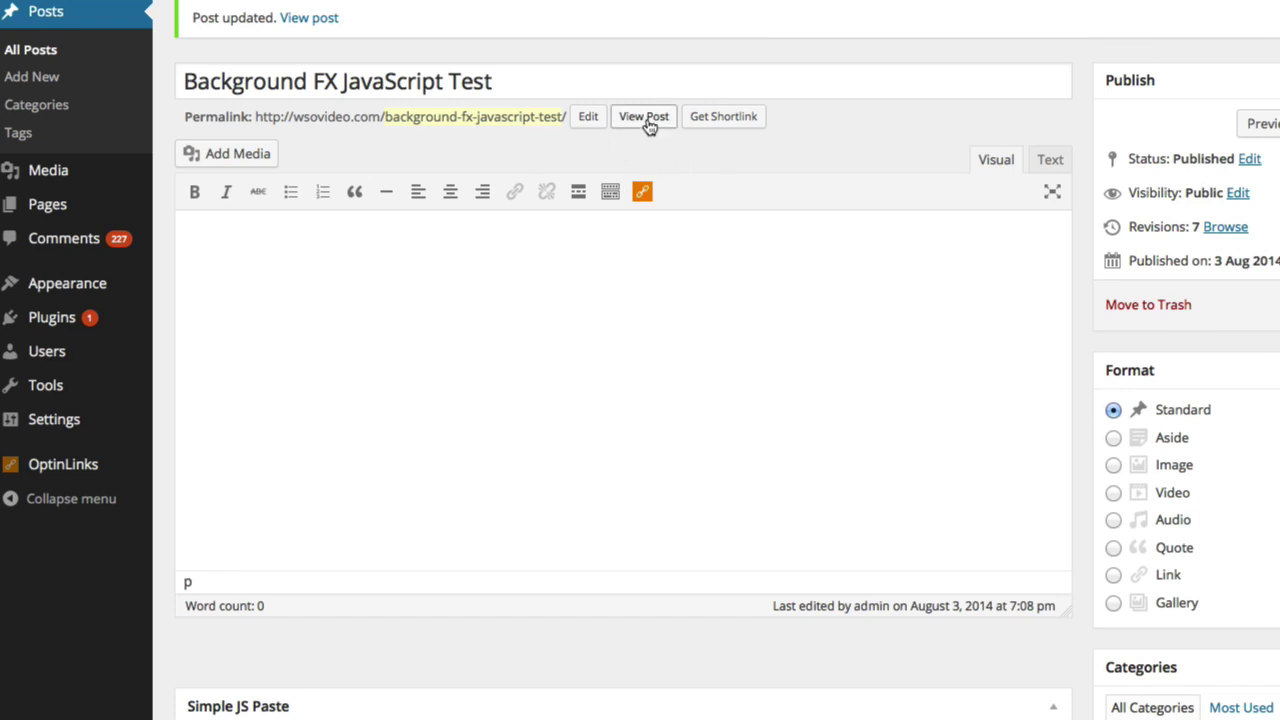
pyautogui.click(645, 115)
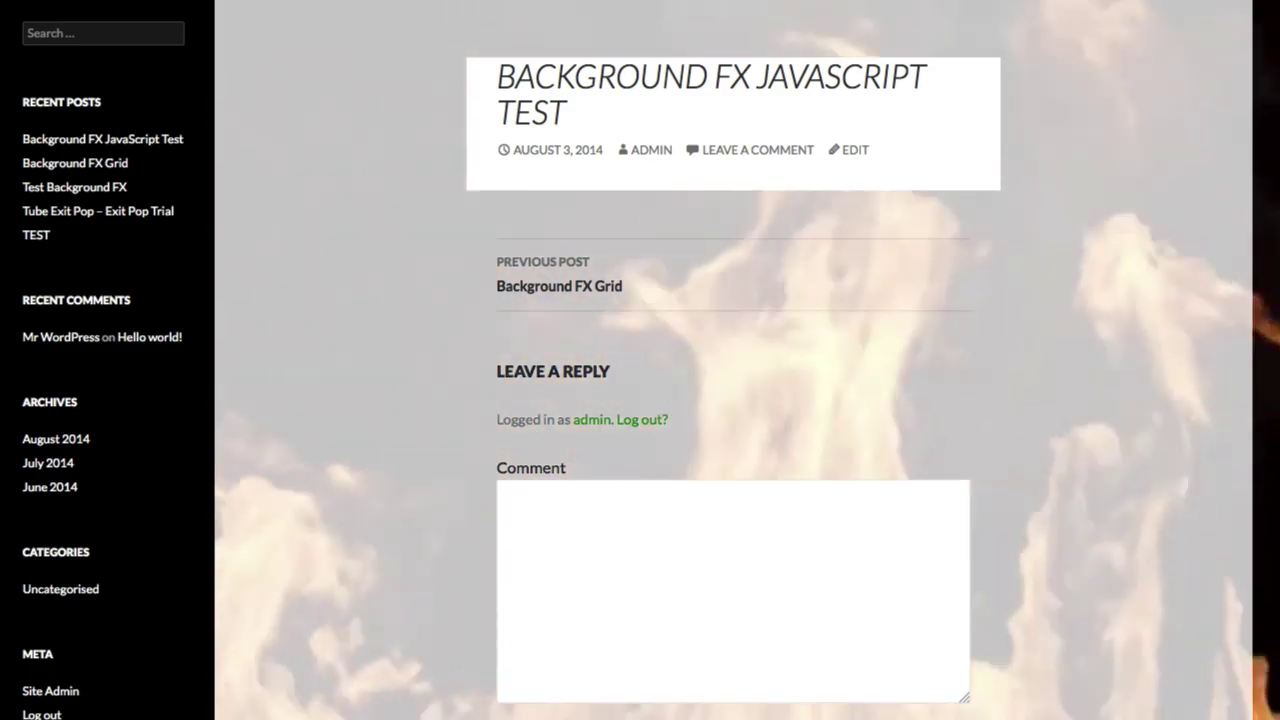
pyautogui.hotkey('ctrl', 'w')
pyautogui.scroll(-5, 843, 451)
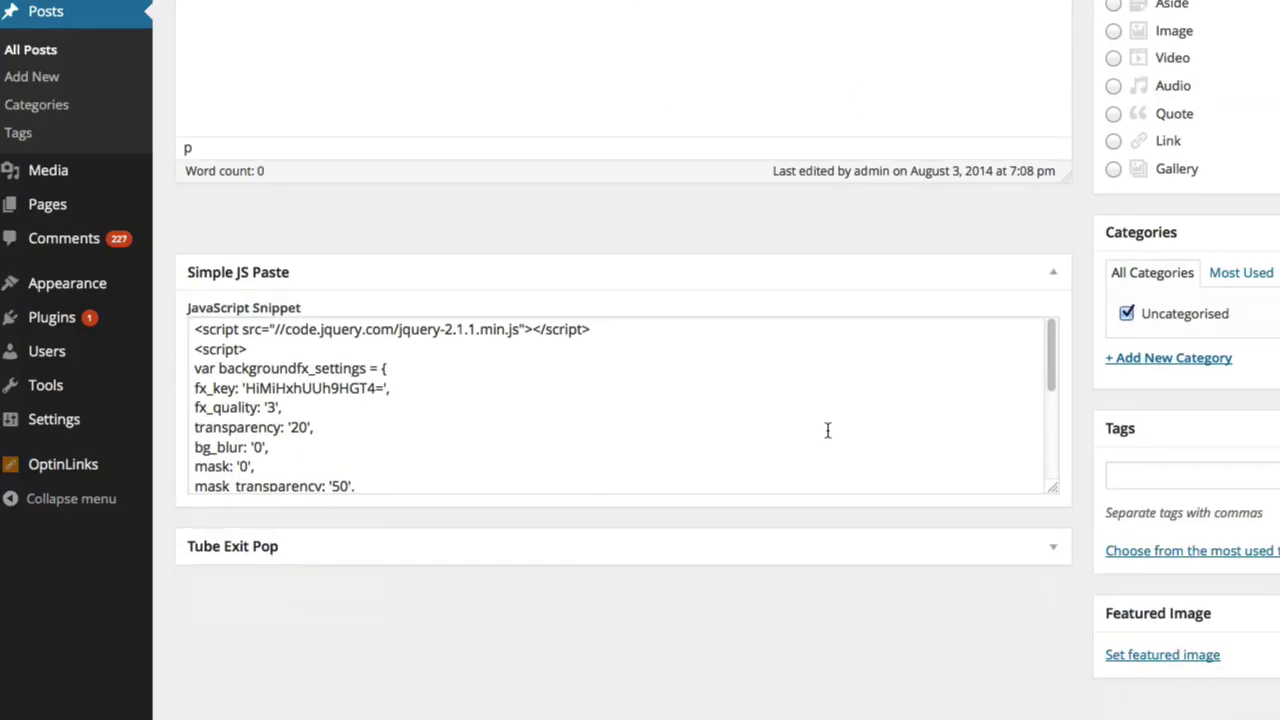
pyautogui.scroll(4, 818, 419)
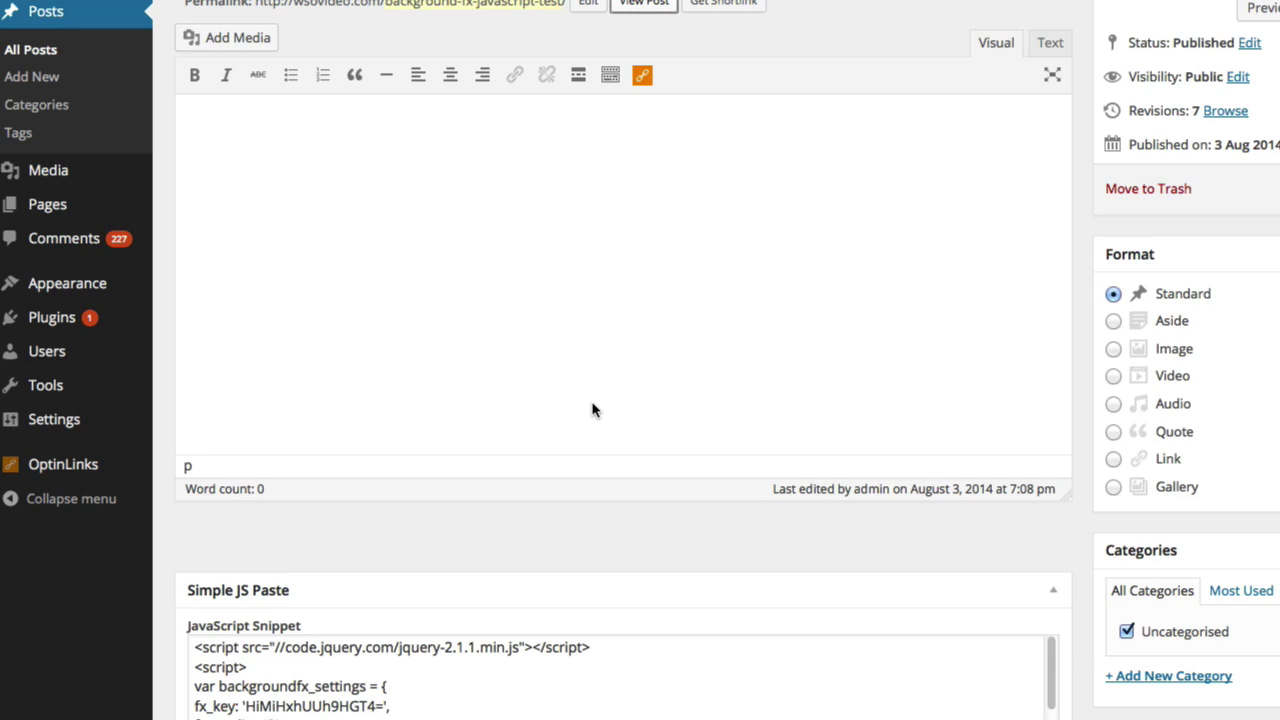
pyautogui.scroll(-5, 591, 411)
# Step: Select the whole script in the post's JavaScript Snippet box, then go to Settings > Simple JS Paste
pyautogui.click(504, 400)
pyautogui.hotkey('ctrl', 'a')
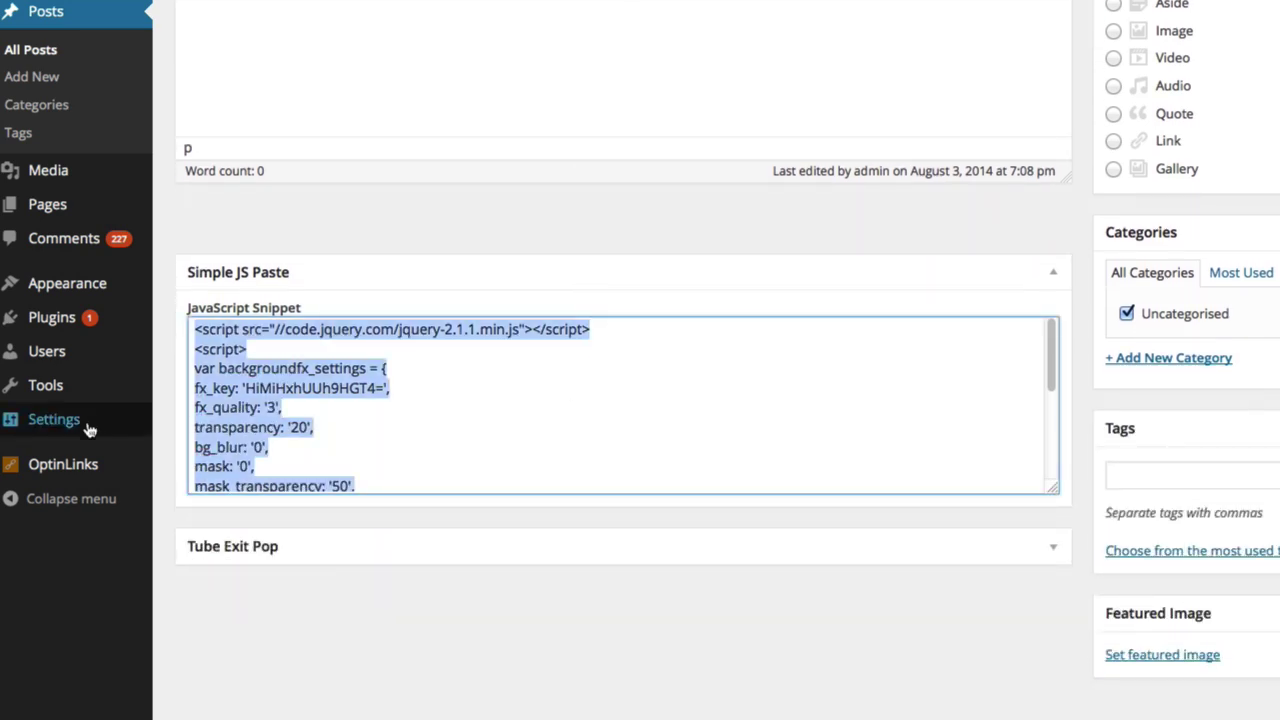
pyautogui.moveTo(84, 432)
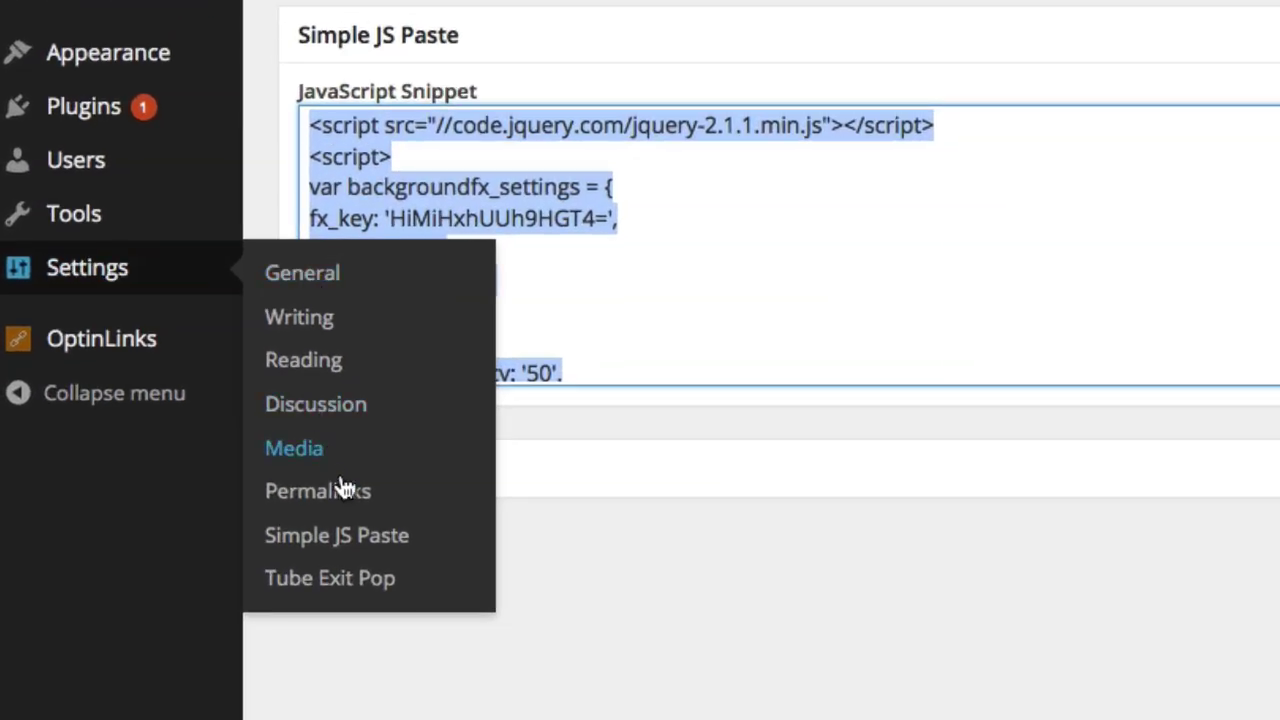
pyautogui.click(445, 537)
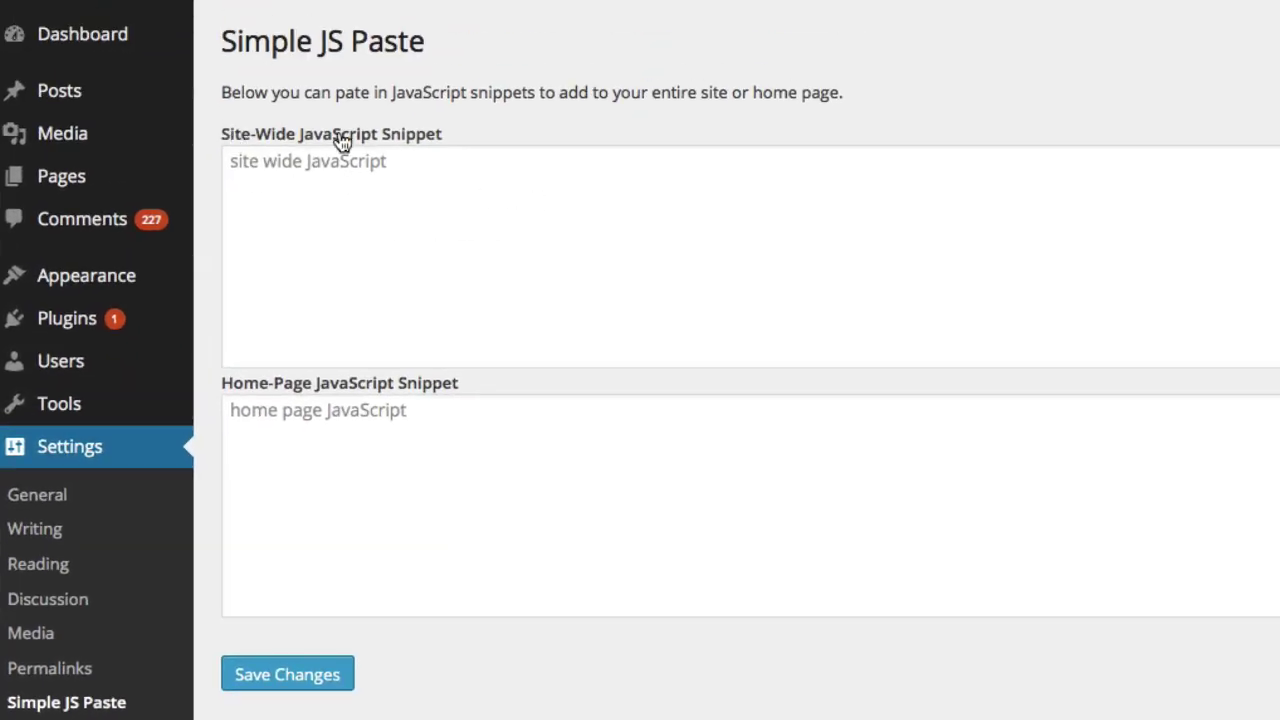
# Step: Paste the embed script into the Home-Page JavaScript Snippet, undoing the Site-Wide paste
pyautogui.click(363, 169)
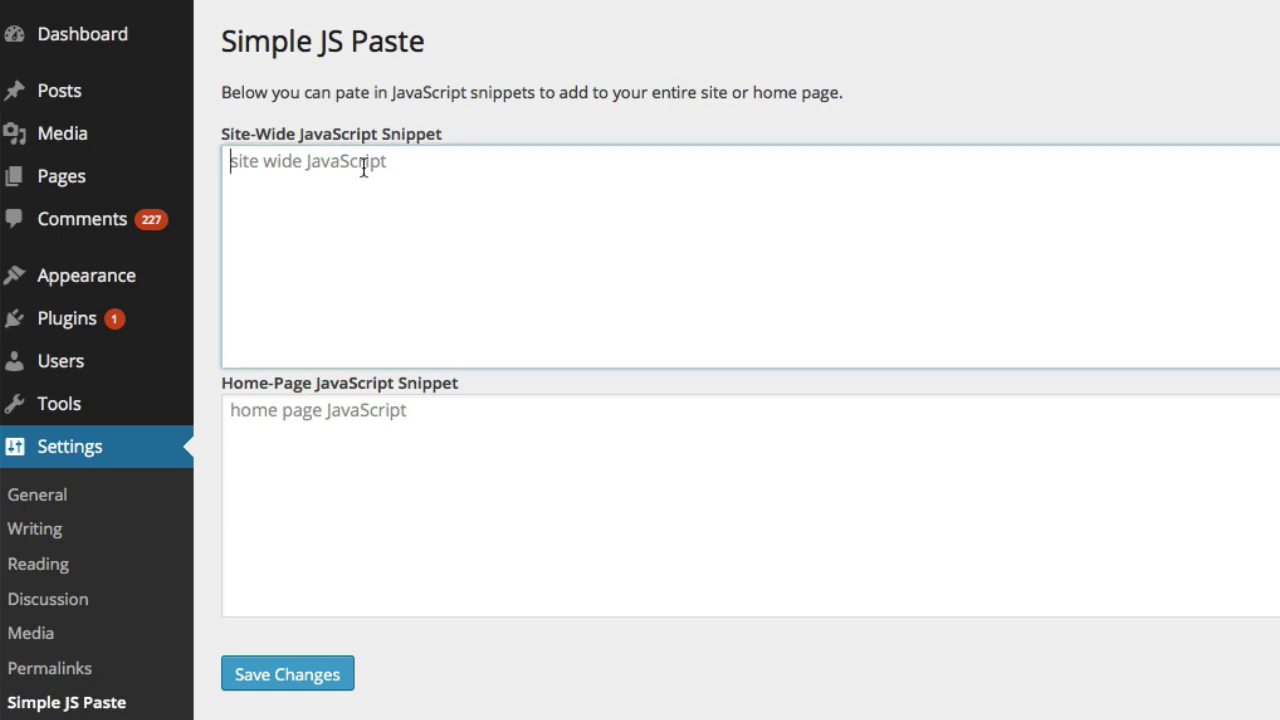
pyautogui.hotkey('ctrl', 'v')
pyautogui.scroll(5, 657, 300)
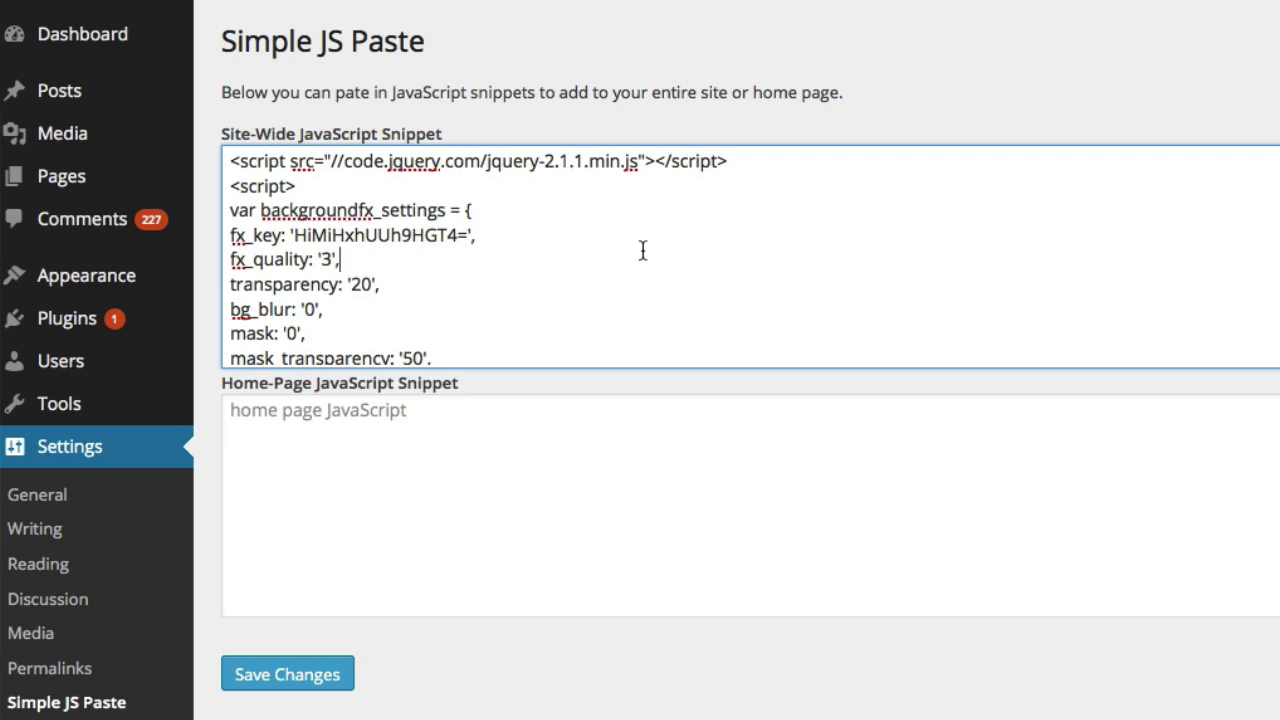
pyautogui.hotkey('ctrl', 'z')
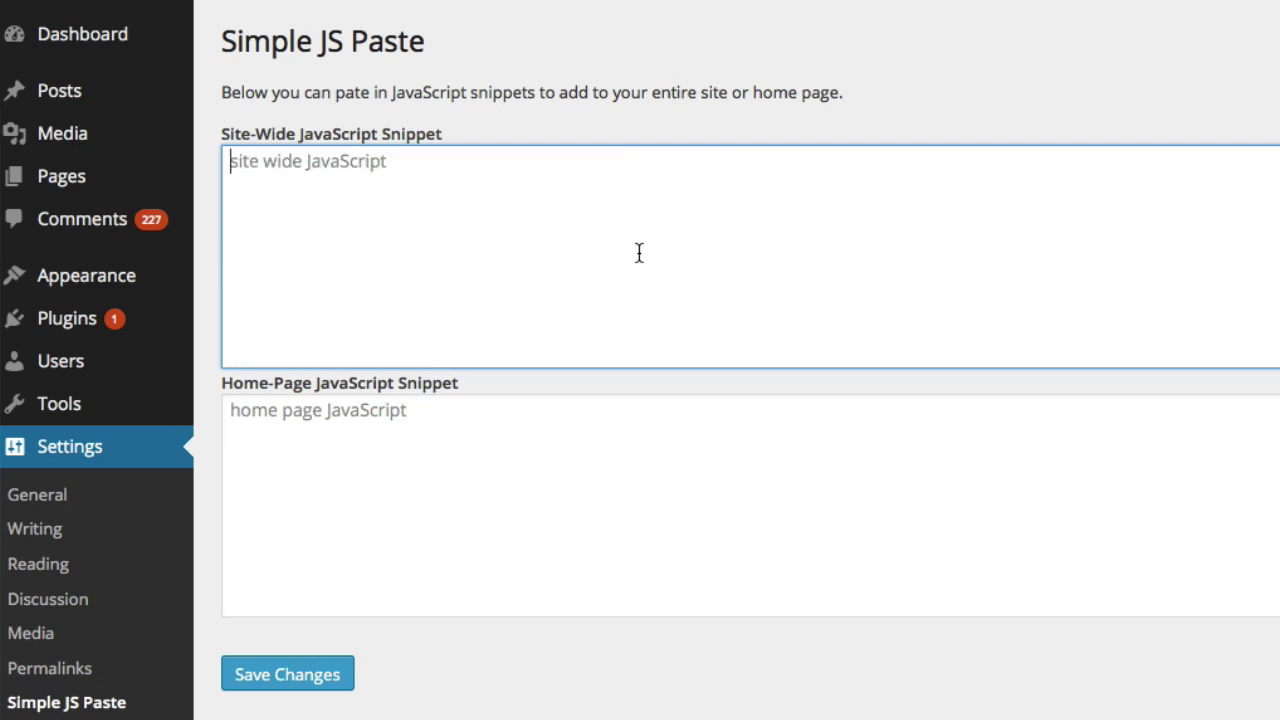
pyautogui.click(488, 472)
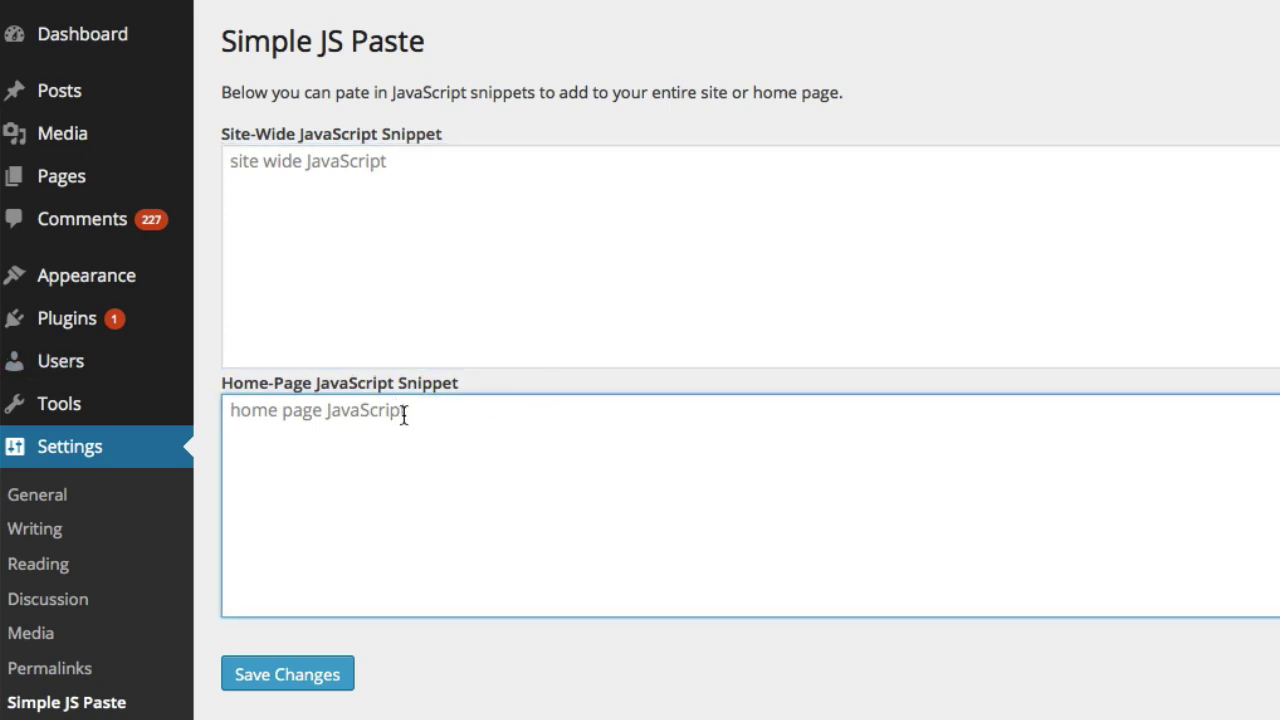
pyautogui.hotkey('ctrl', 'v')
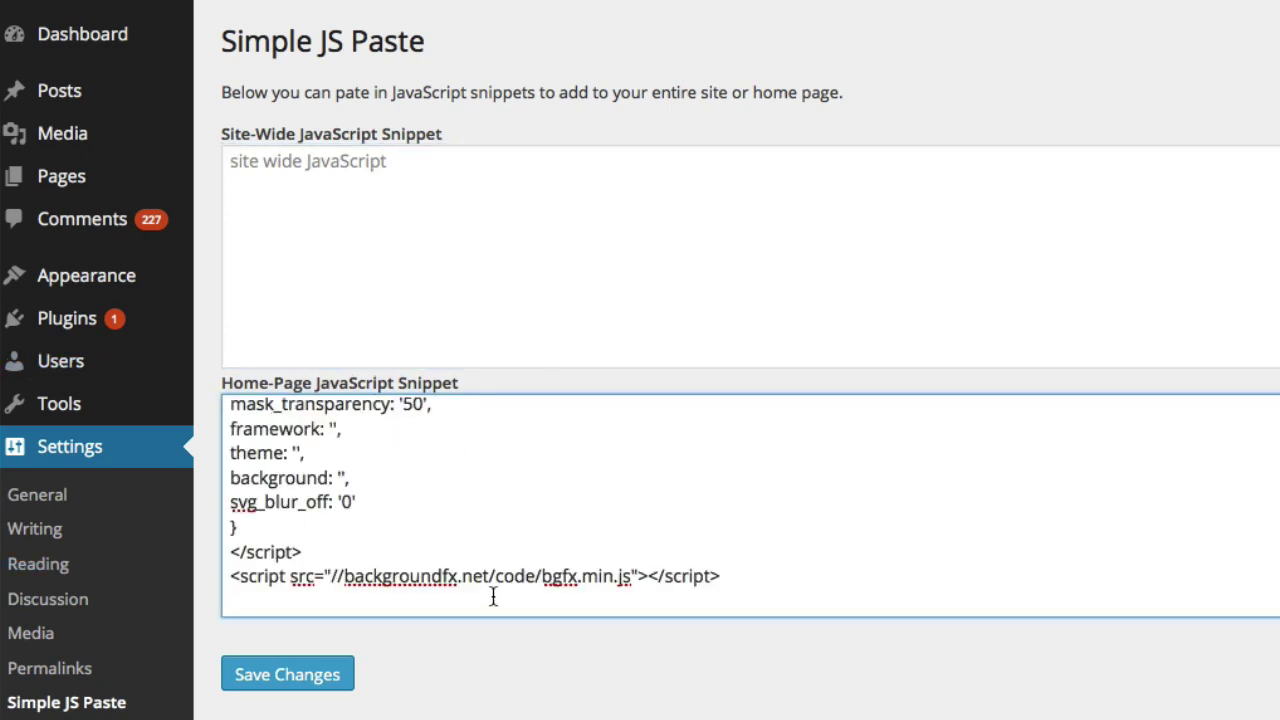